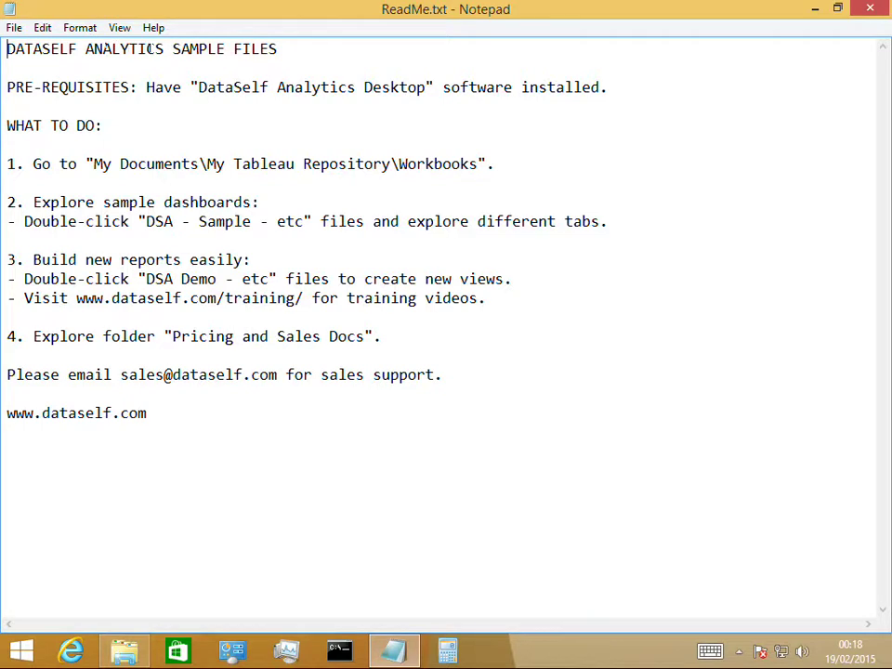
Highlight the ReadMe's sample dashboards instruction, then open the "DSA - Sample - Financial Dashboards" workbook in presentation mode.
left_click_drag(6, 205, 620, 224)
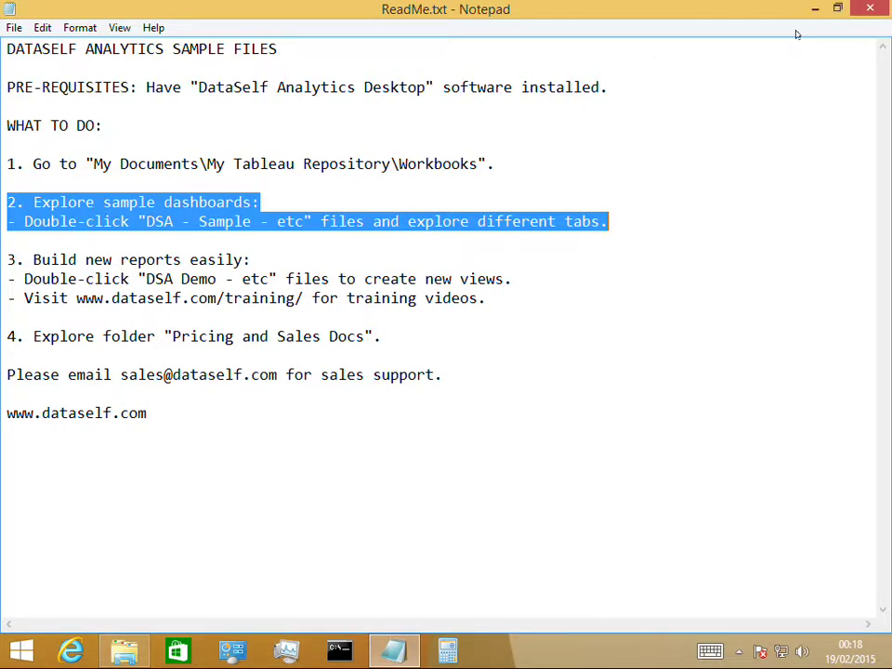
left_click(817, 9)
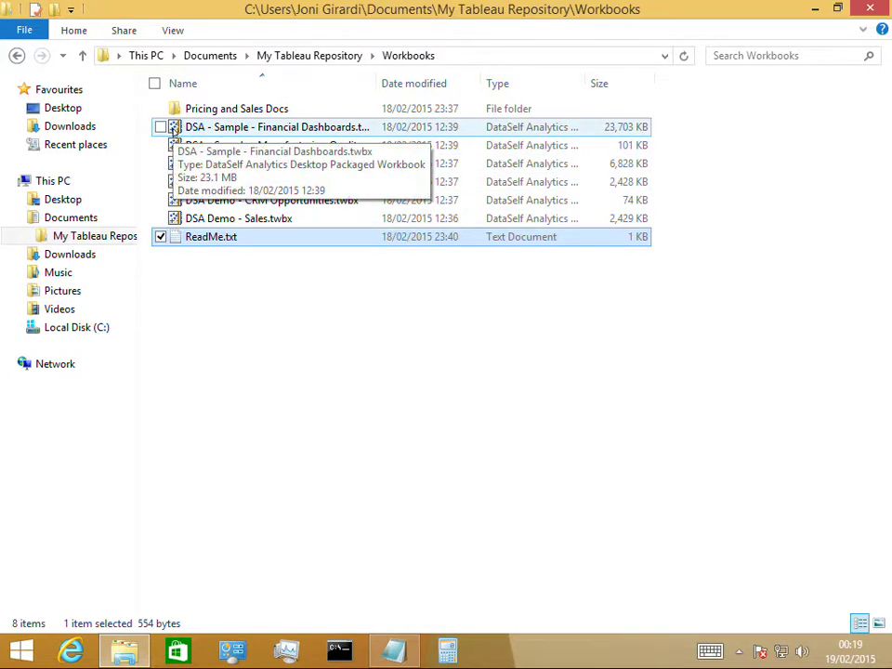
left_click(173, 130)
double_click(174, 131)
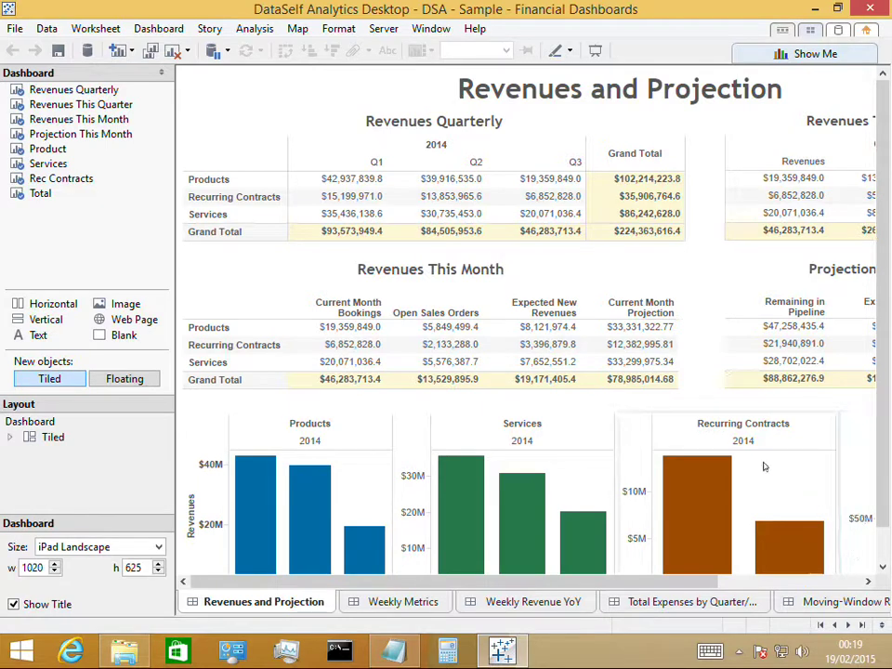
left_click(596, 51)
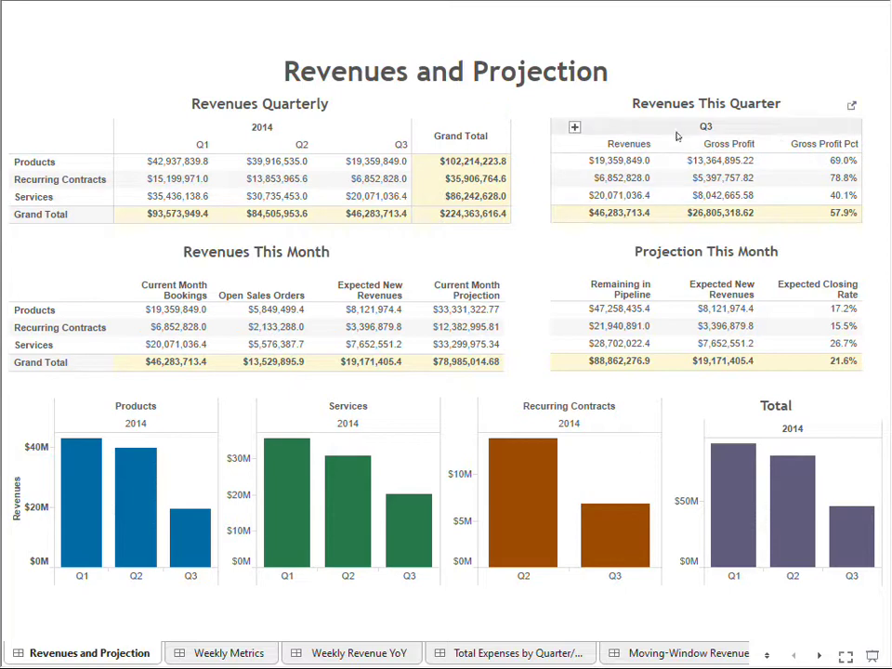
Examine the Revenues This Quarter figures, the Weekly Metrics dashboard and the Weekly Revenue YoY dashboard.
mouse_move(631, 167)
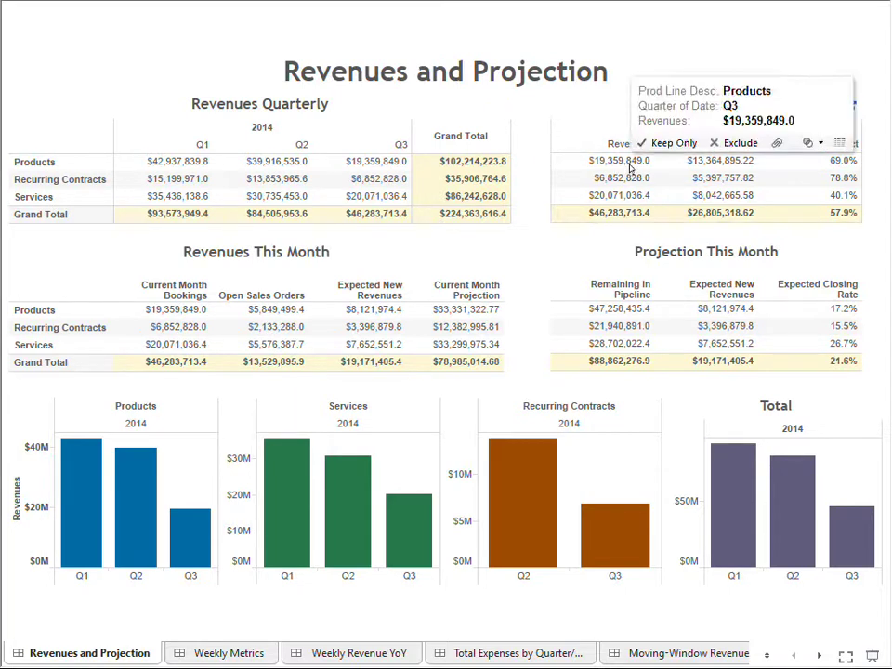
mouse_move(845, 171)
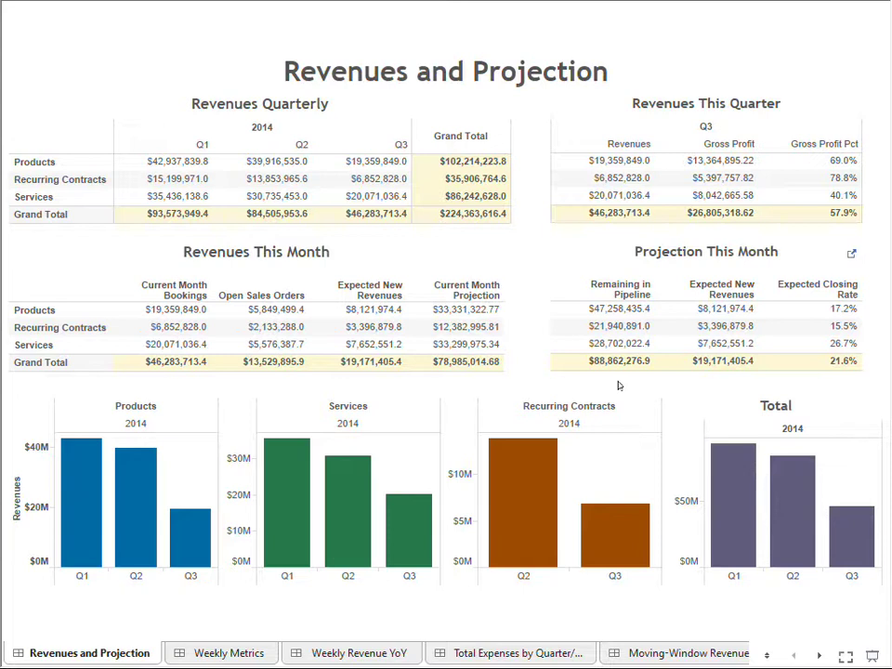
left_click(197, 654)
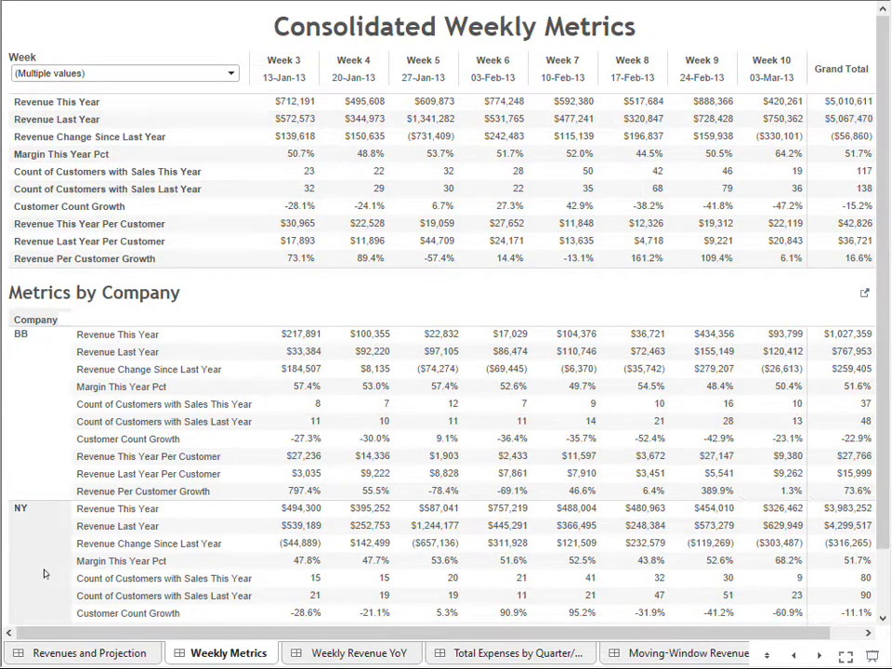
left_click_drag(885, 529, 884, 473)
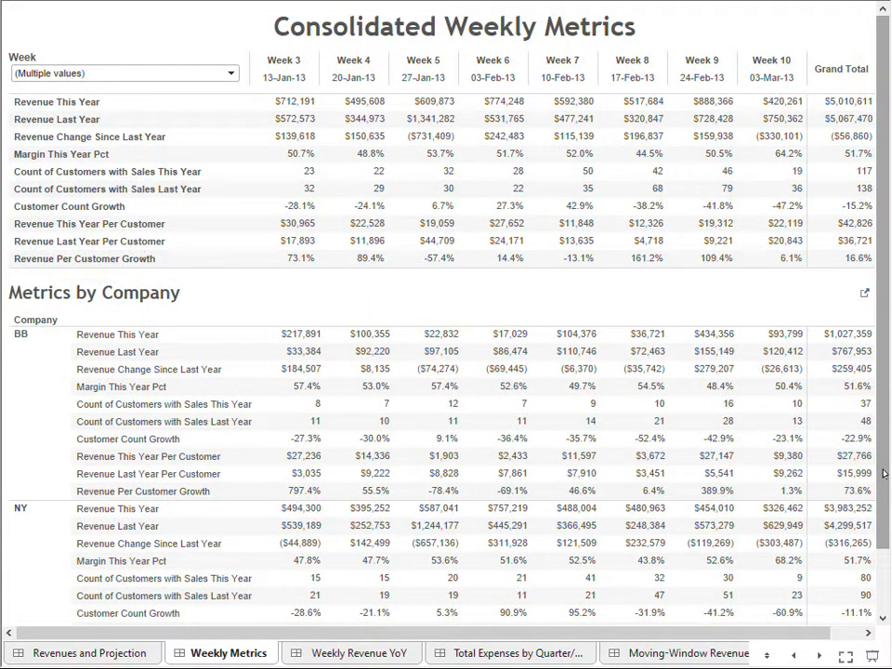
left_click(338, 655)
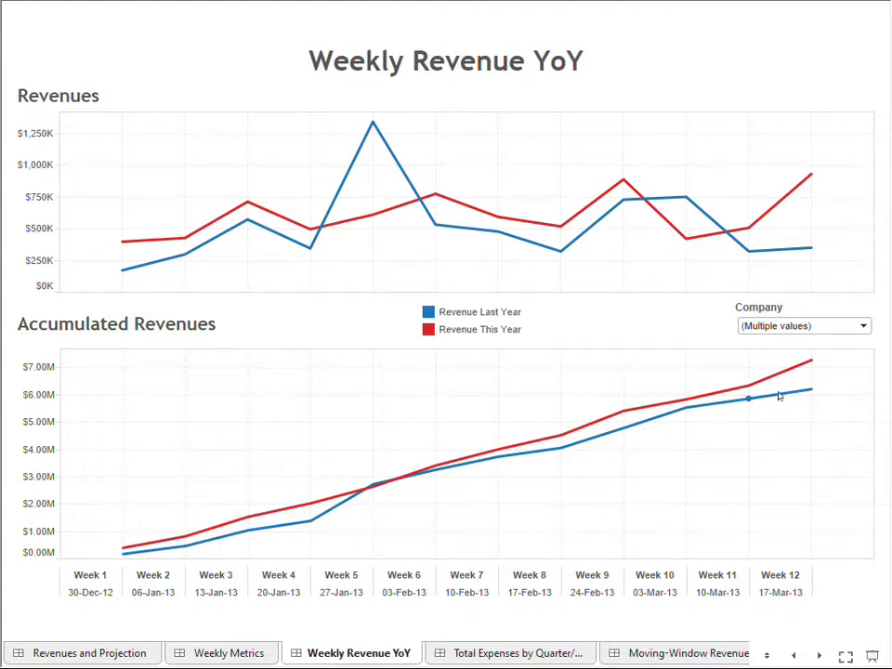
mouse_move(787, 375)
Set the date filter on the Total Expenses by Quarter/Month dashboard to the last 3 years.
left_click(509, 658)
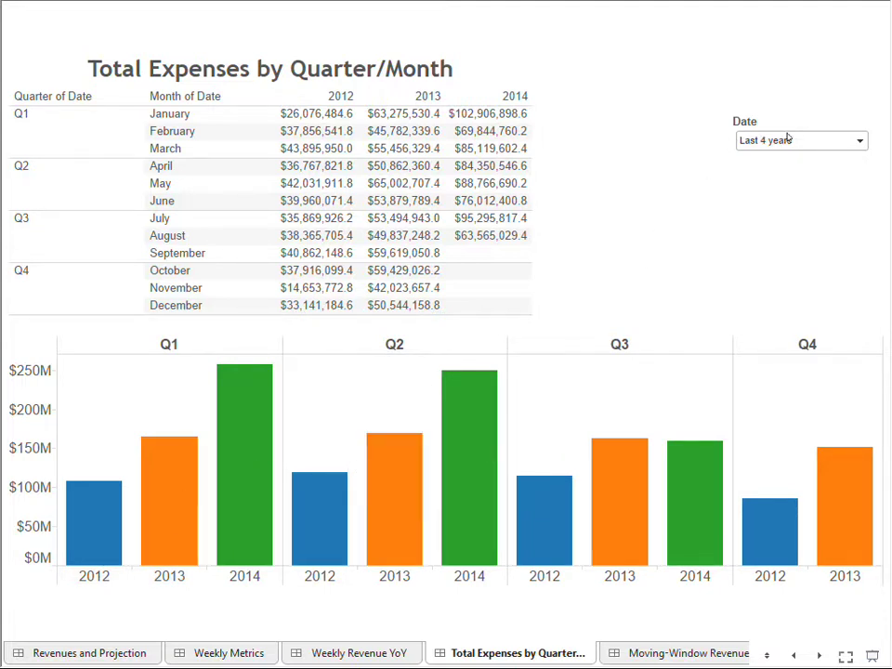
left_click(860, 142)
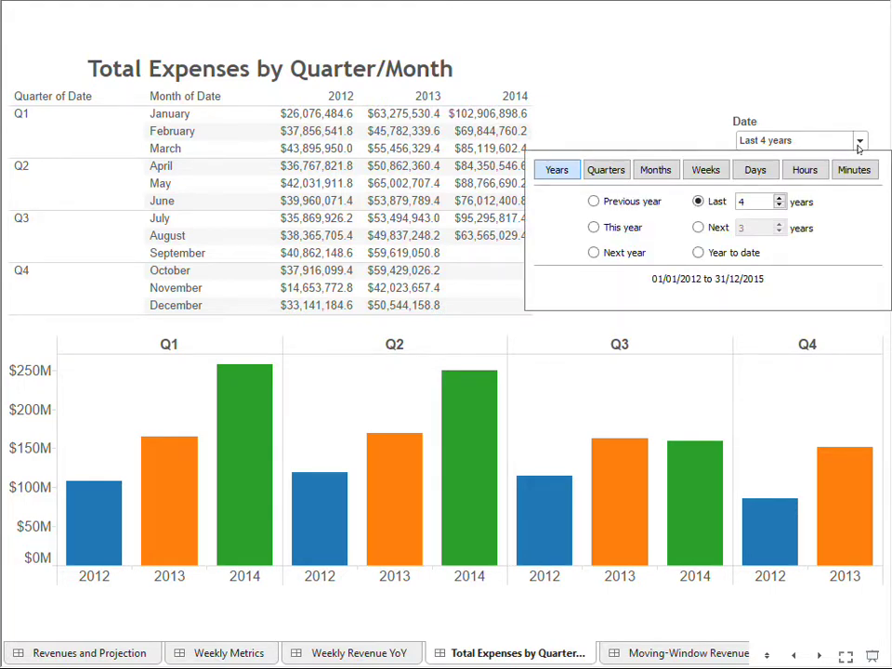
left_click(778, 207)
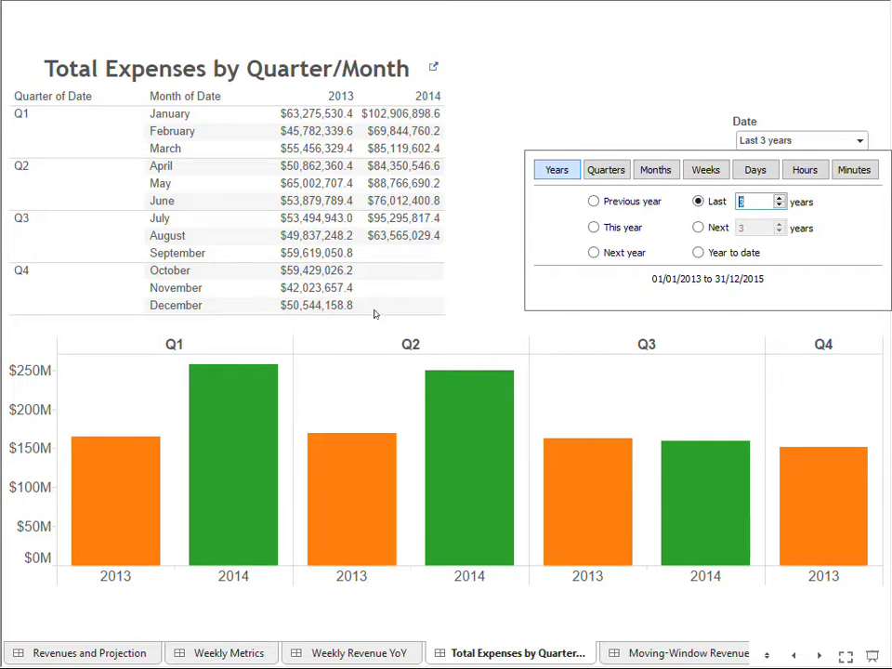
left_click(639, 124)
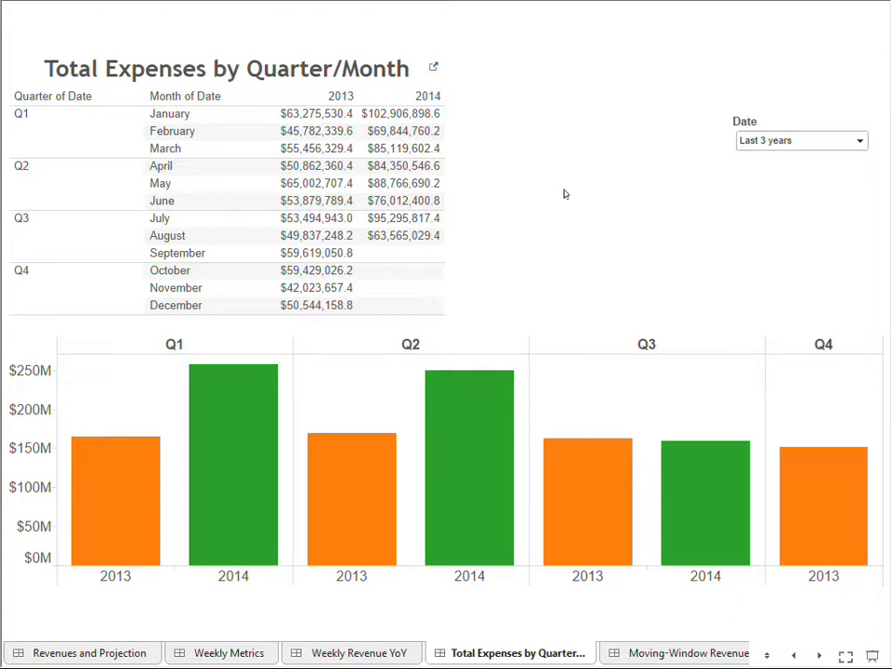
On the Moving-Window Revenues dashboard, shift the date window to 01/12/2012–01/11/2013 and on to 07/18/2013–07/19/2014.
left_click(678, 654)
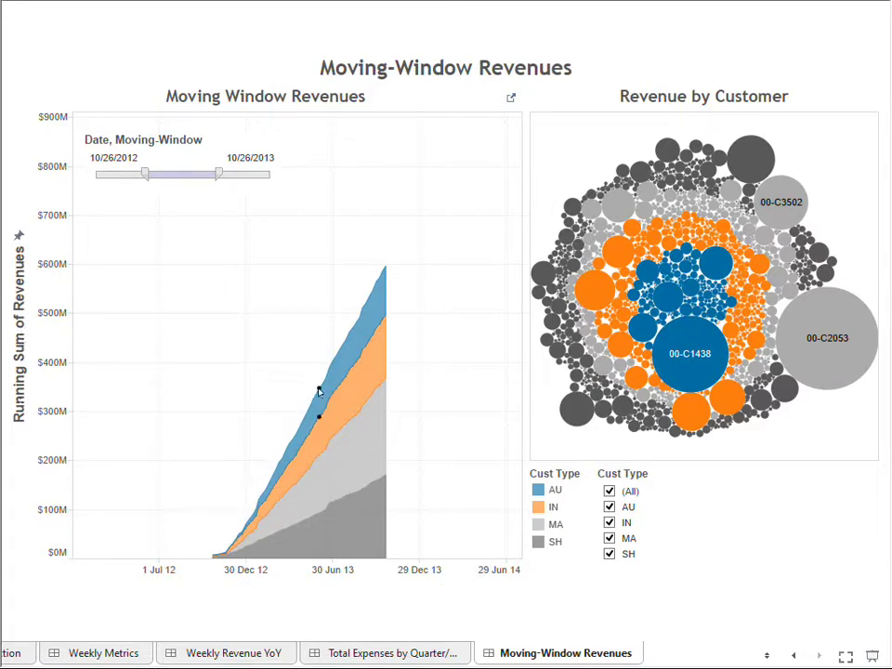
mouse_move(382, 309)
left_click_drag(172, 178, 118, 180)
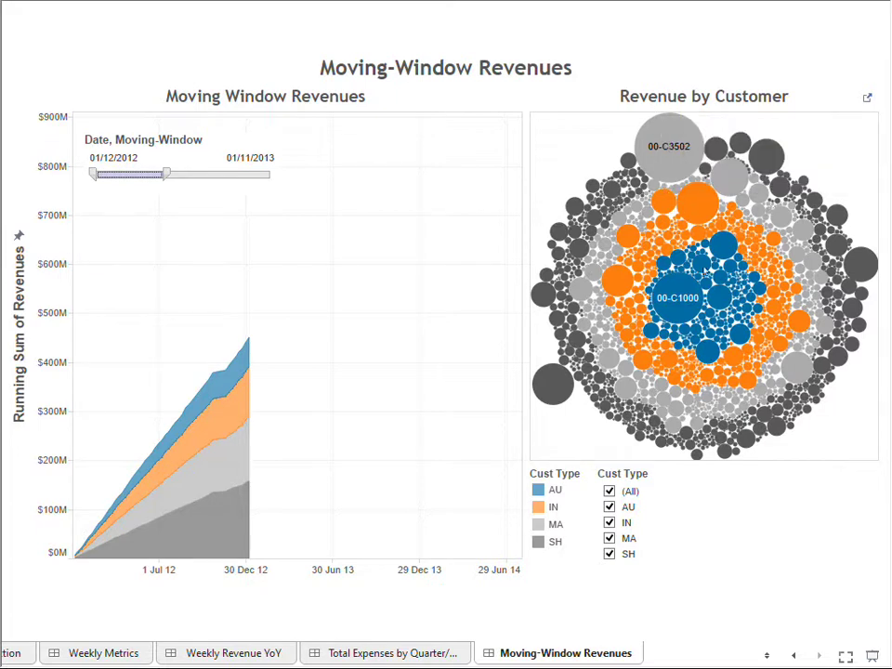
mouse_move(673, 283)
left_click_drag(126, 176, 223, 176)
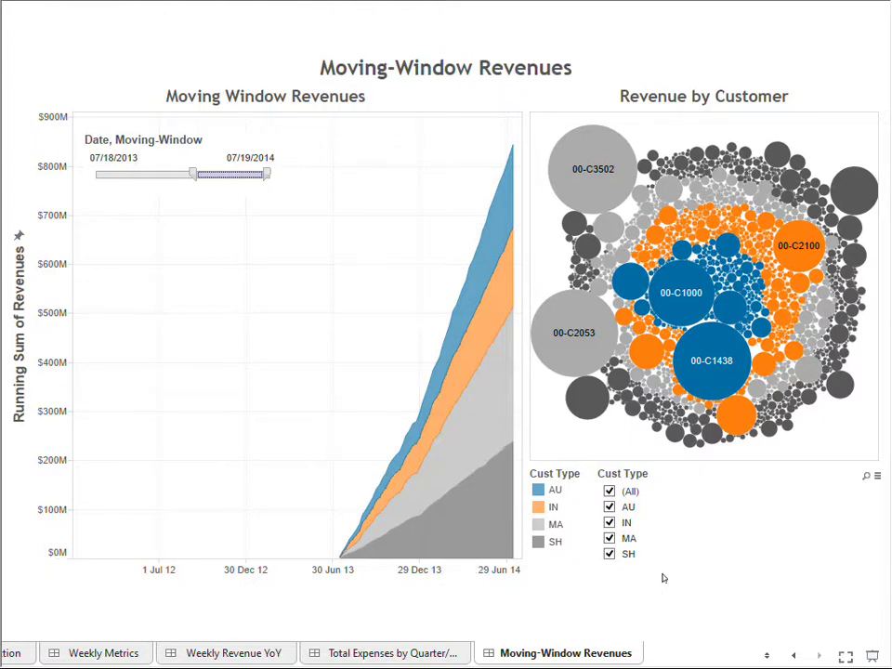
Leave presentation mode and close the Financial Dashboards workbook without saving the changes.
key("Escape")
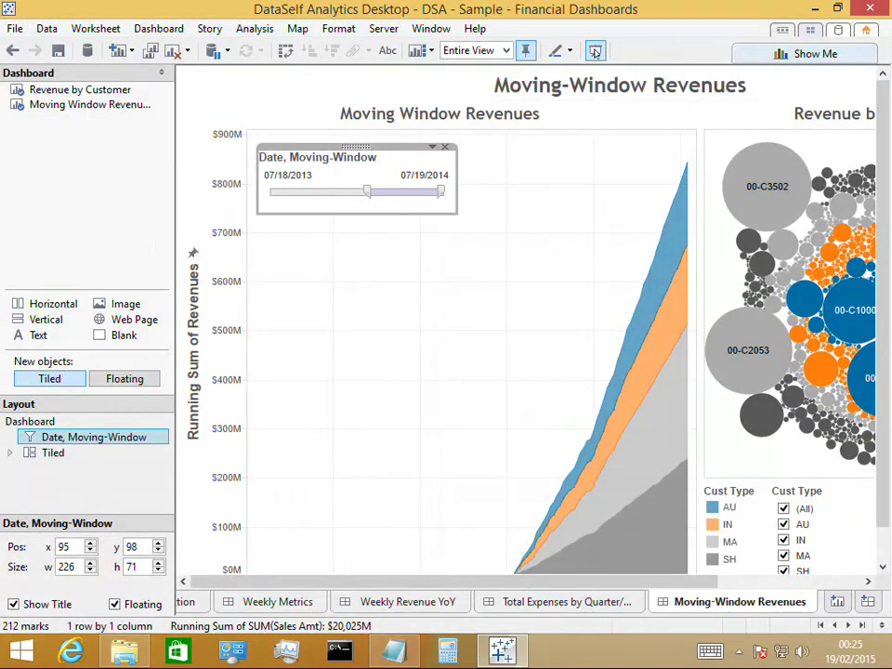
left_click(869, 8)
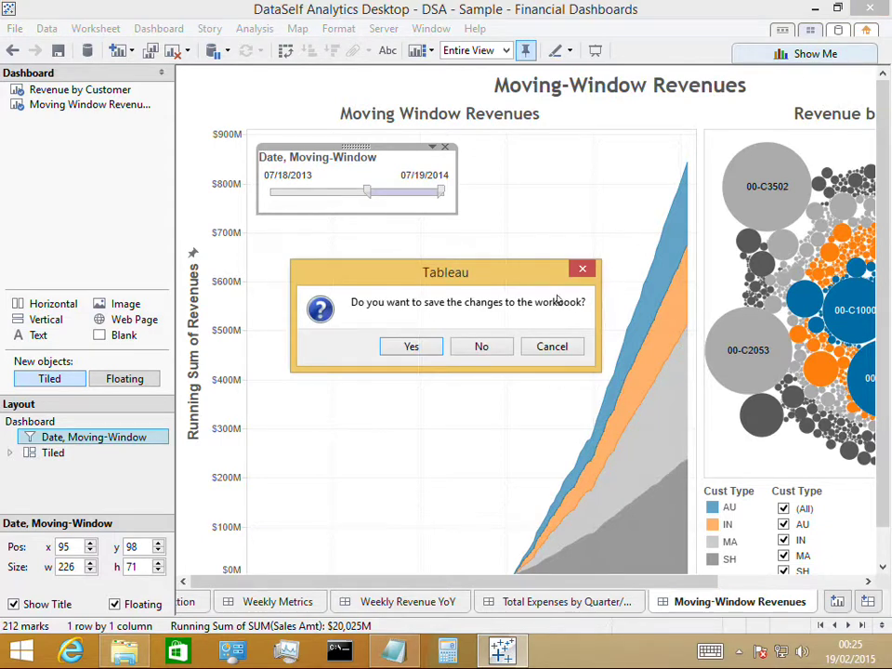
left_click(496, 348)
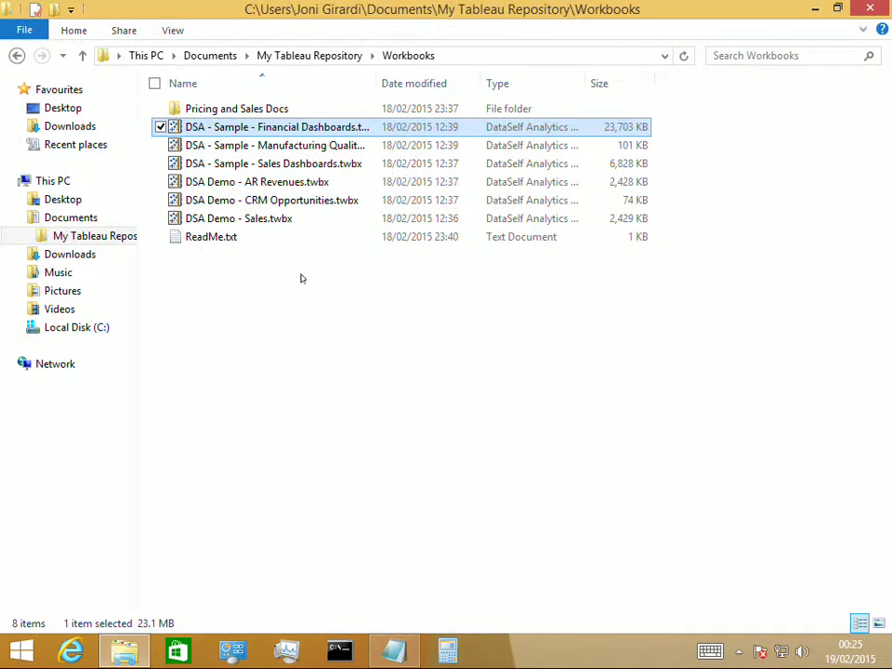
Open the "DSA - Sample - Manufacturing Quality Dashboard" workbook in presentation mode and select the Pennsylvania pie chart on the Corporate Map.
left_click(177, 146)
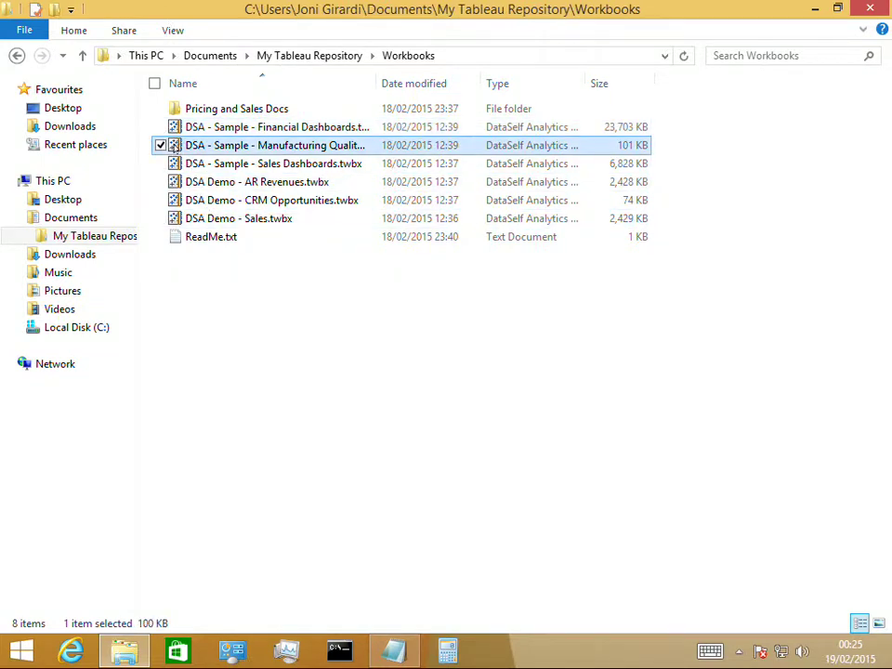
double_click(175, 149)
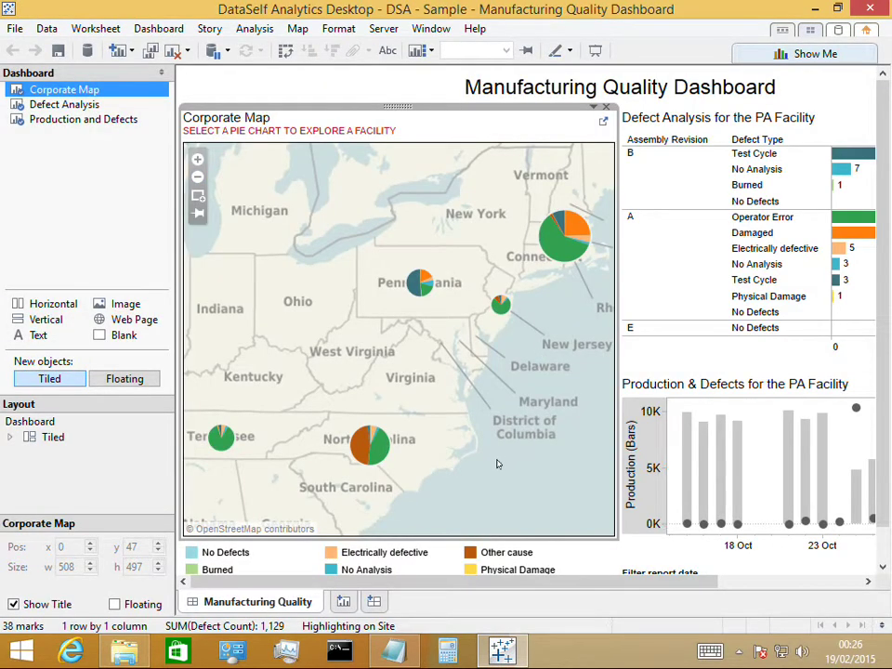
left_click(596, 51)
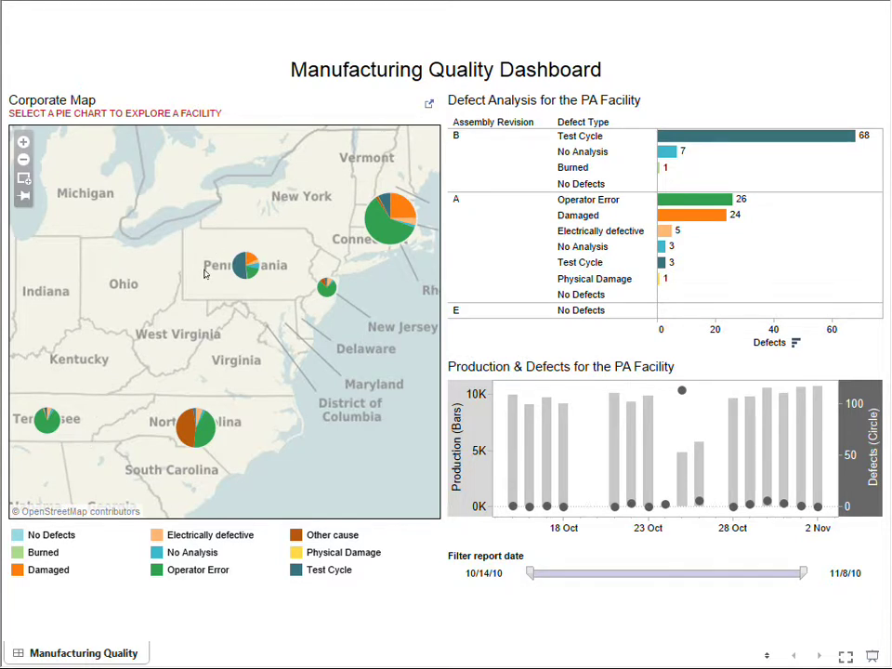
left_click_drag(207, 238, 289, 308)
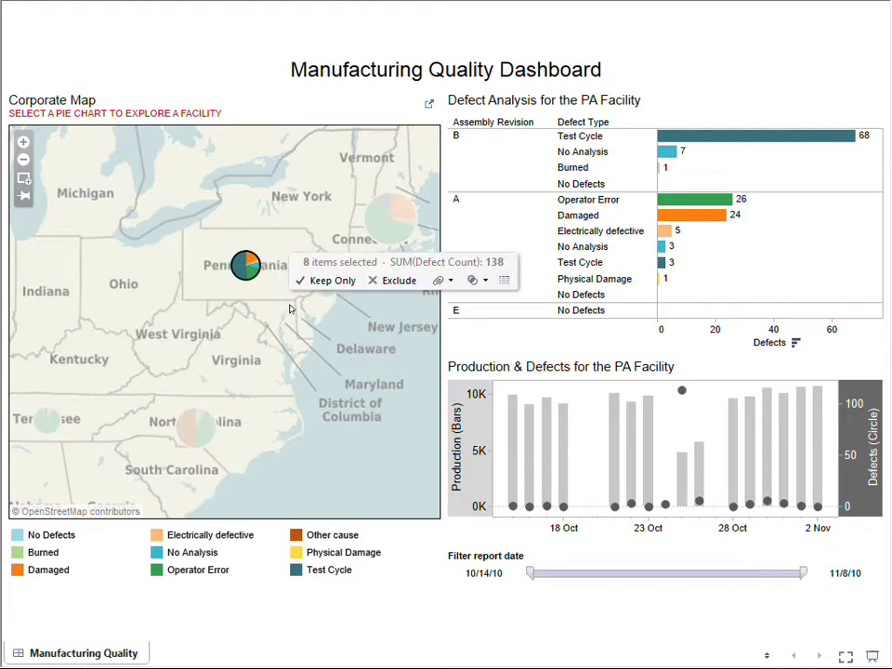
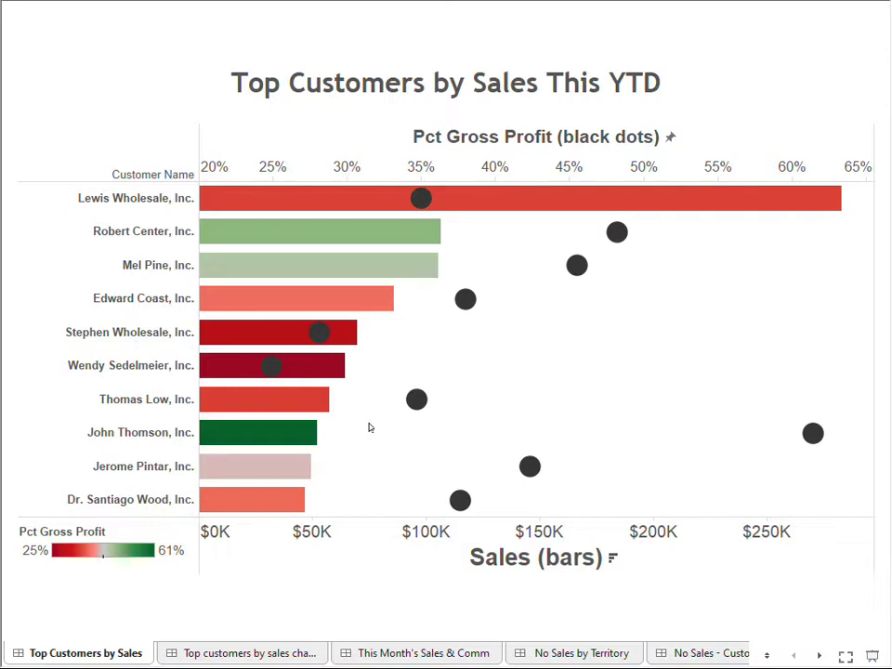
View the top customers by sales change since last YTD and inspect daily points on This Month's Sales & Commission dashboard.
left_click(249, 654)
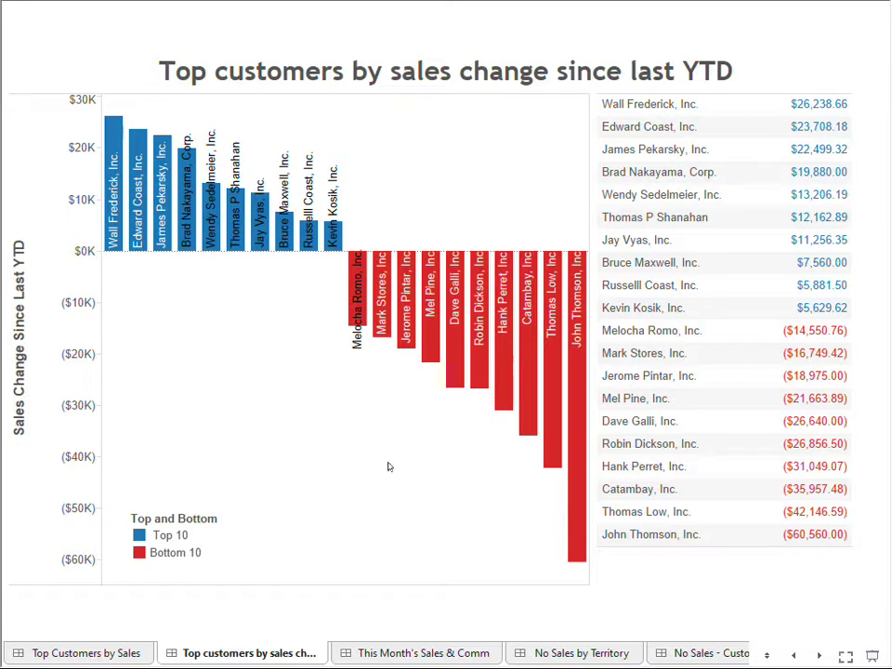
left_click(405, 654)
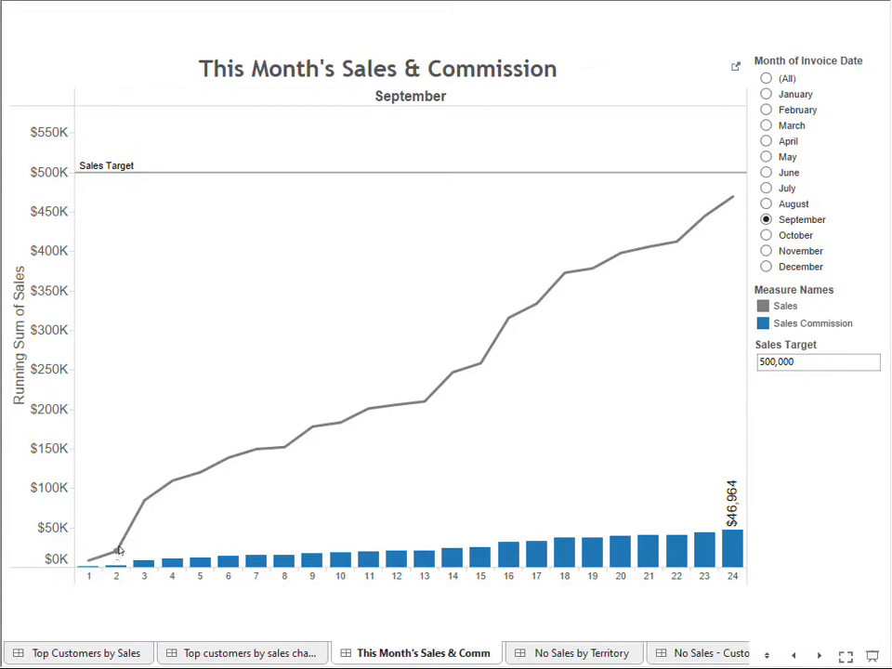
mouse_move(119, 551)
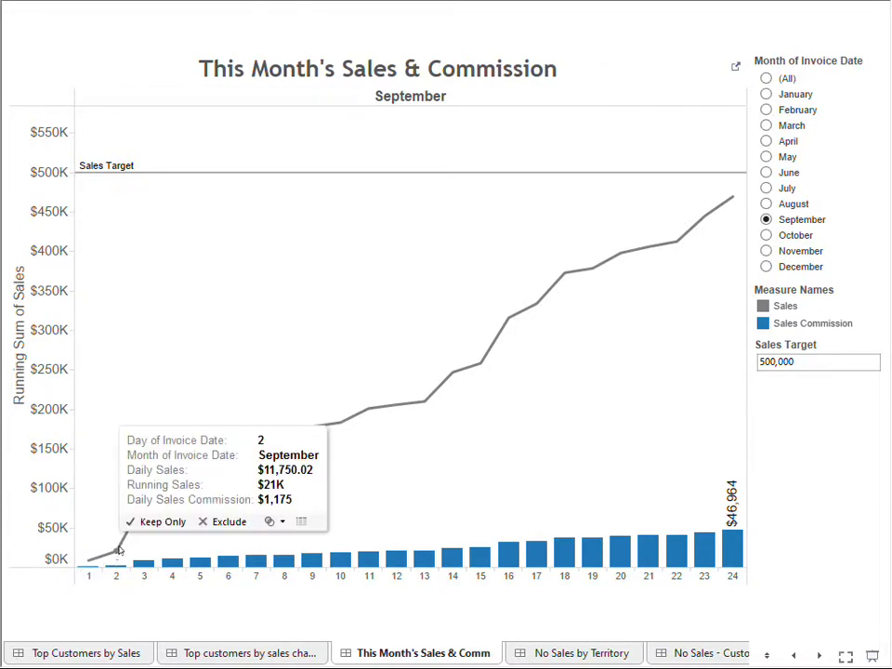
mouse_move(451, 382)
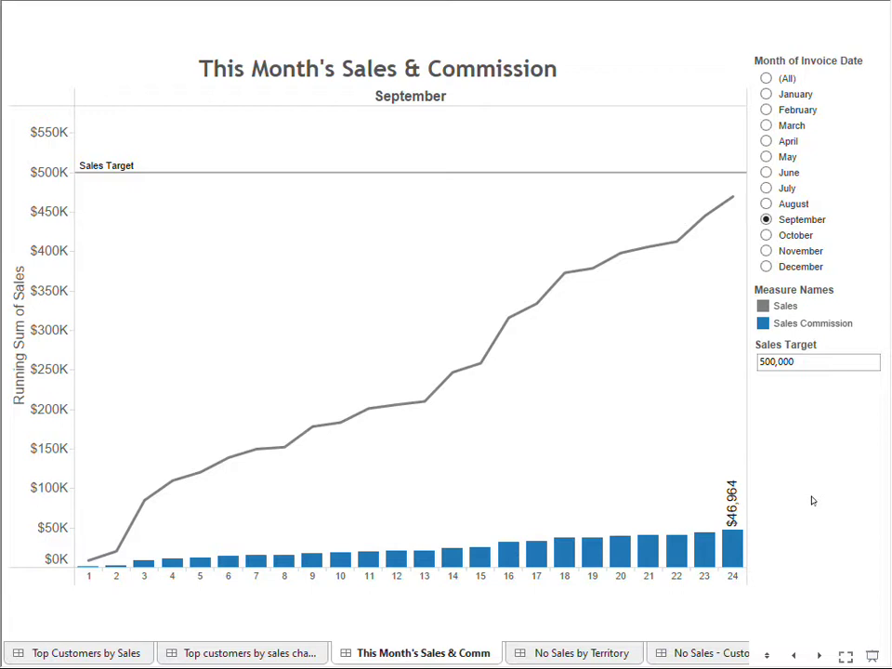
On the No Sales by Territory dashboard, filter the customer list by the British Columbia pie chart and clear that selection.
left_click(589, 653)
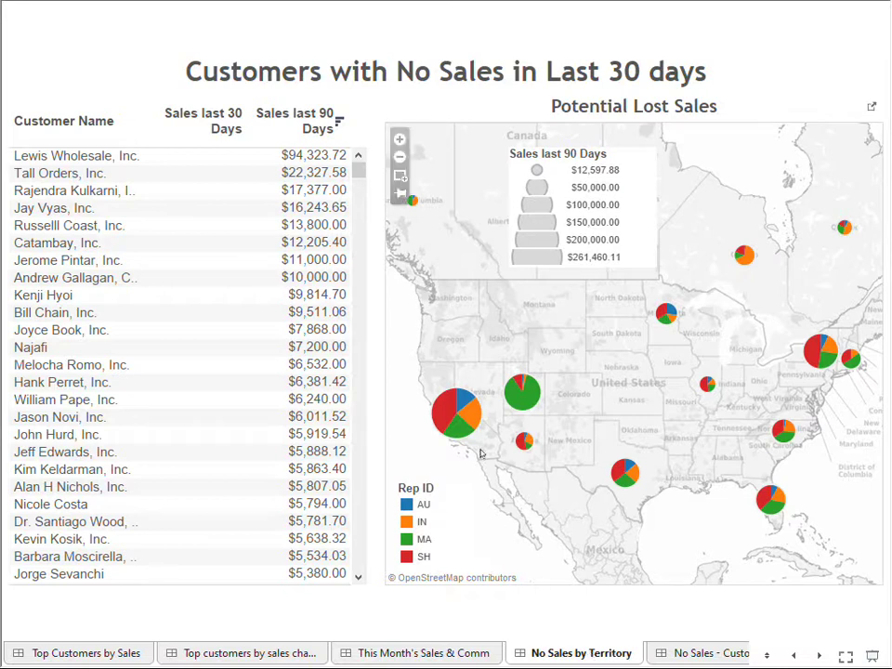
mouse_move(307, 165)
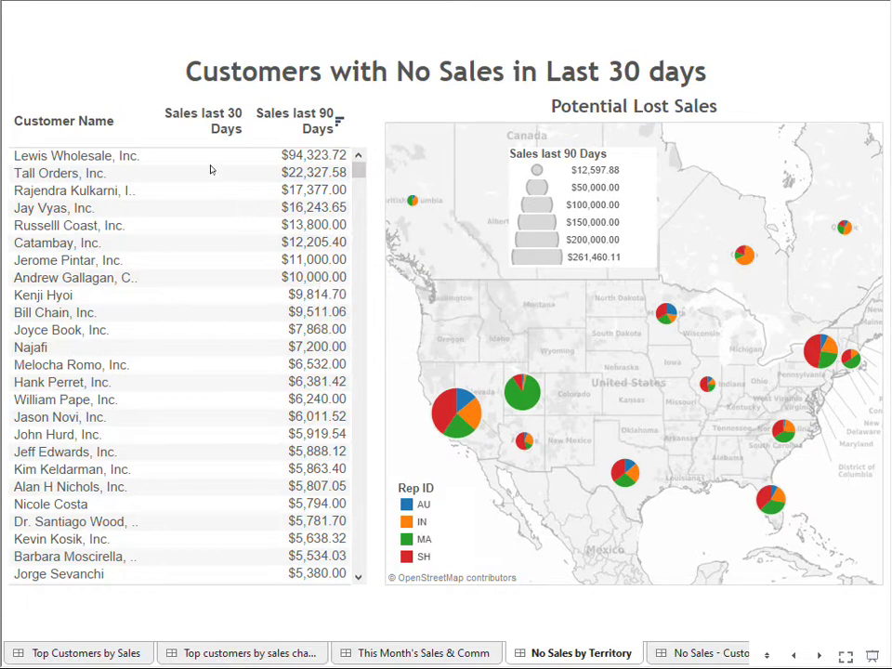
mouse_move(203, 345)
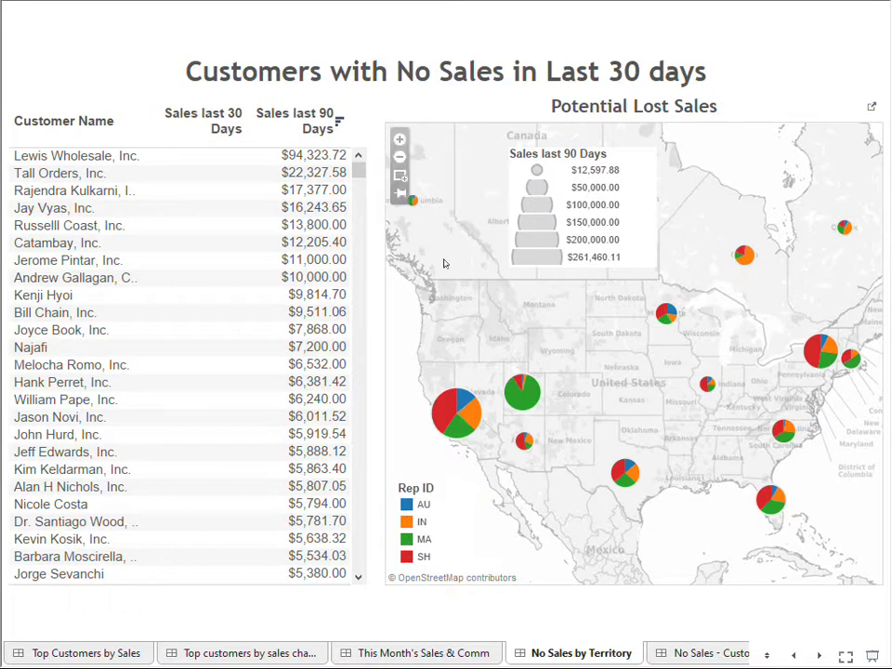
left_click_drag(439, 224, 395, 187)
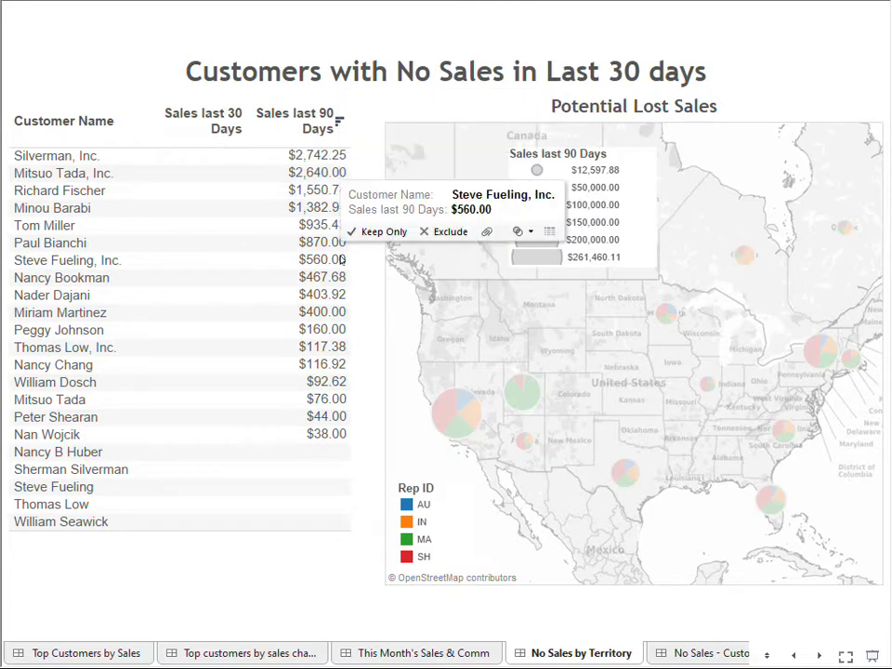
left_click(397, 380)
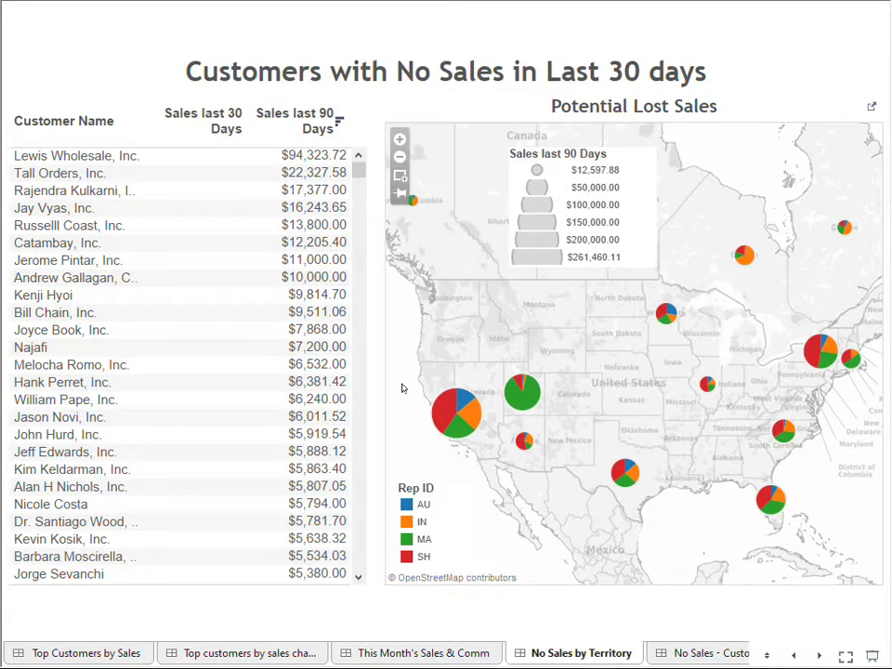
View the No Sales - Customers dashboard and the Declining Sales among Top Products dashboard.
left_click(695, 655)
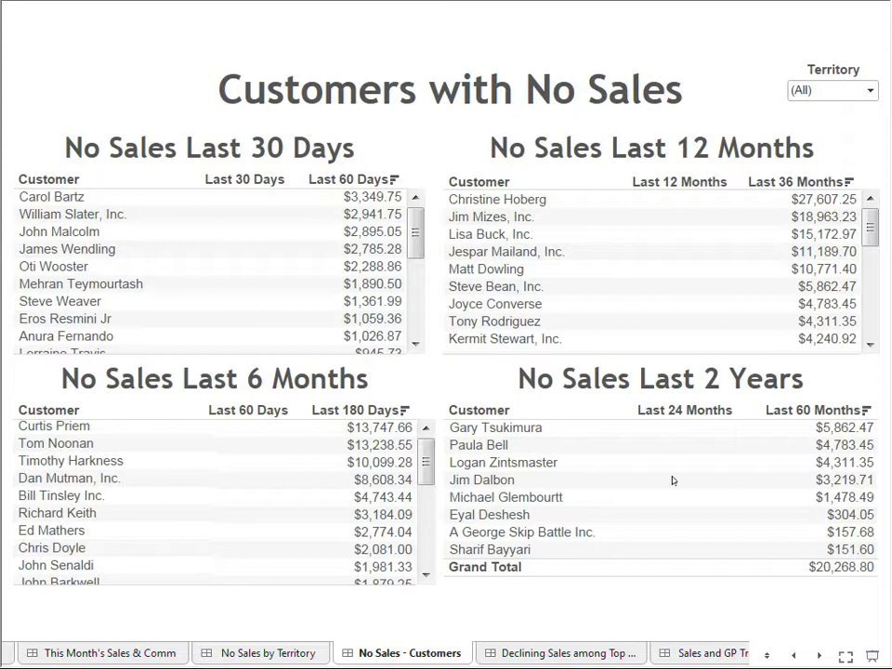
left_click(542, 656)
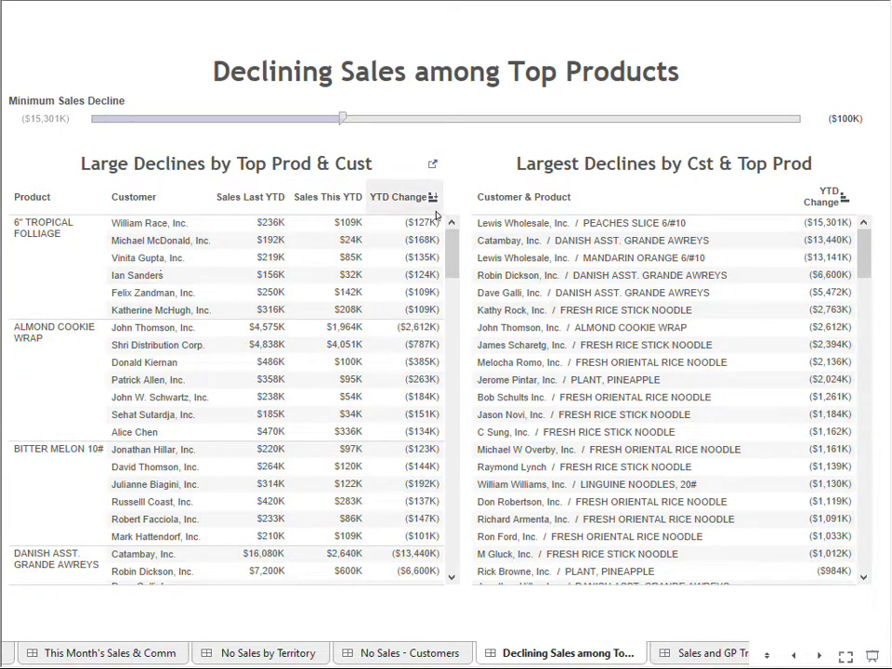
Inspect YTD changes in the Large Declines by Top Prod & Cust table and customer details on the Sales and GP Treemap dashboard.
mouse_move(426, 223)
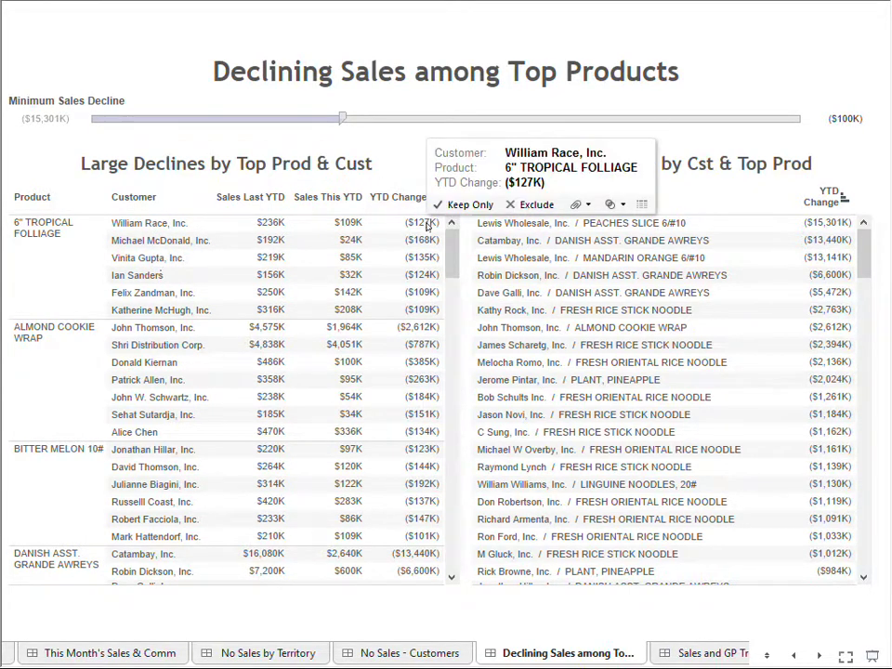
mouse_move(427, 294)
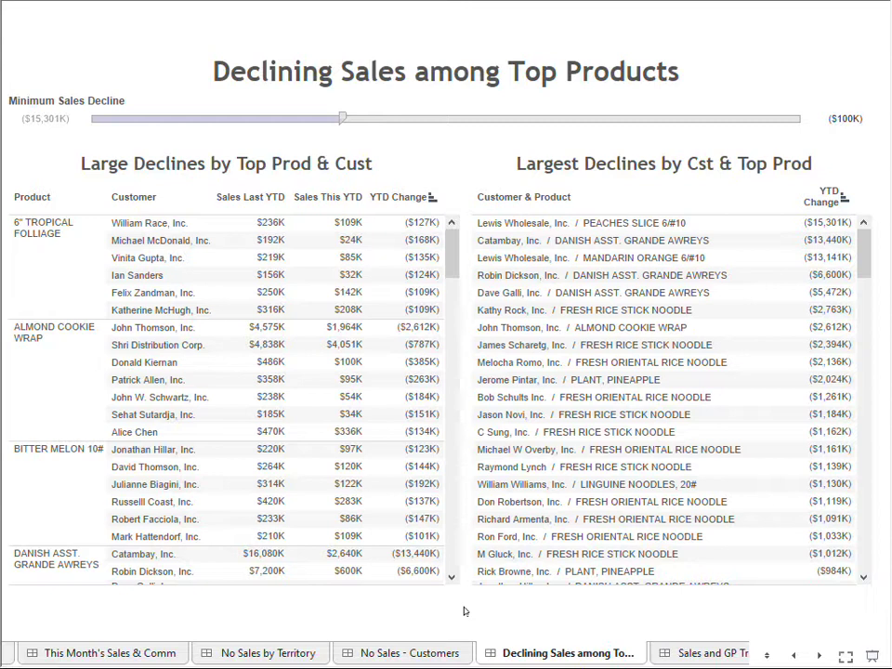
left_click(706, 654)
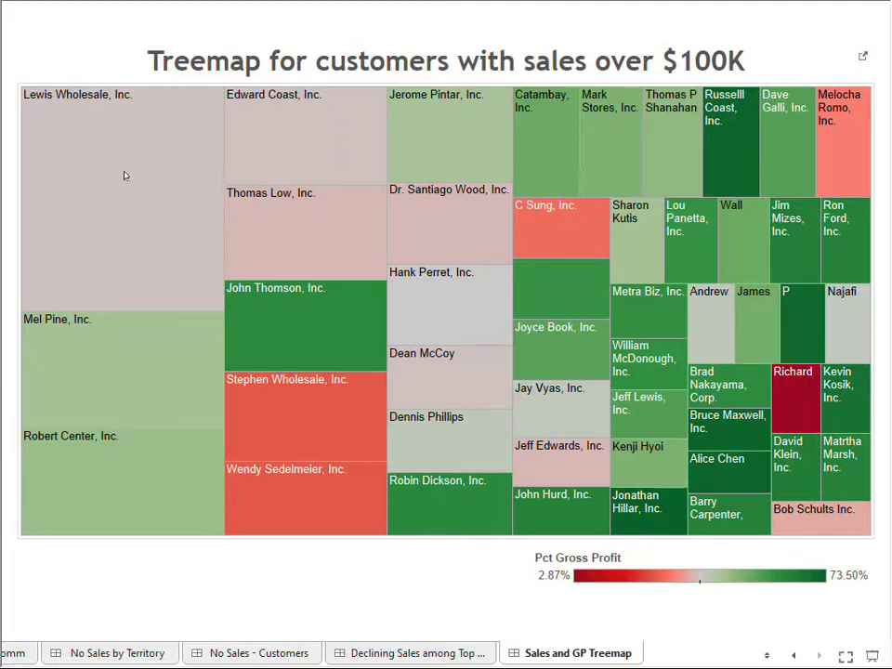
mouse_move(112, 154)
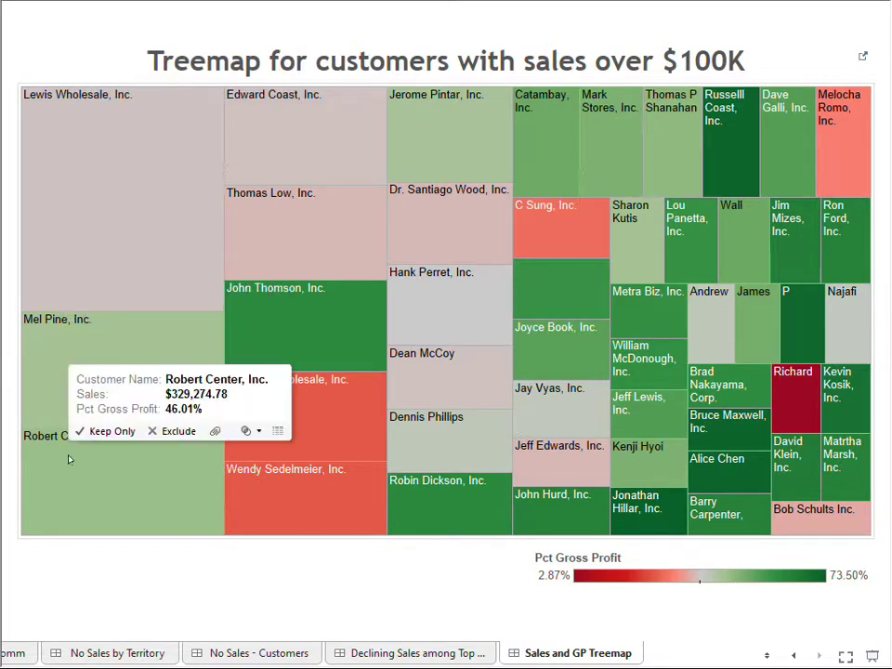
mouse_move(144, 248)
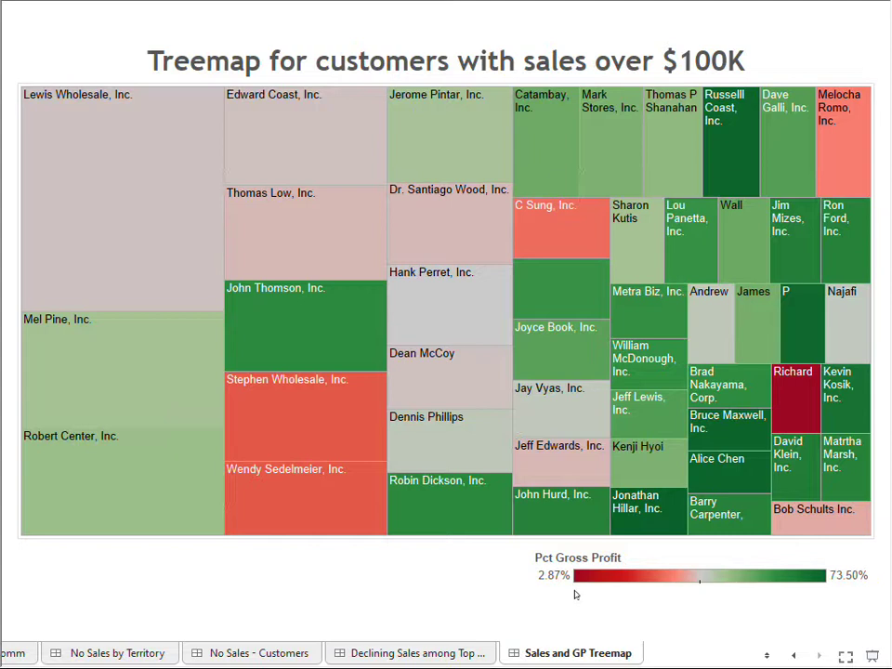
Close the "DSA - Sample - Sales Dashboards" workbook without saving changes and switch to ReadMe.txt in Notepad.
key("Escape")
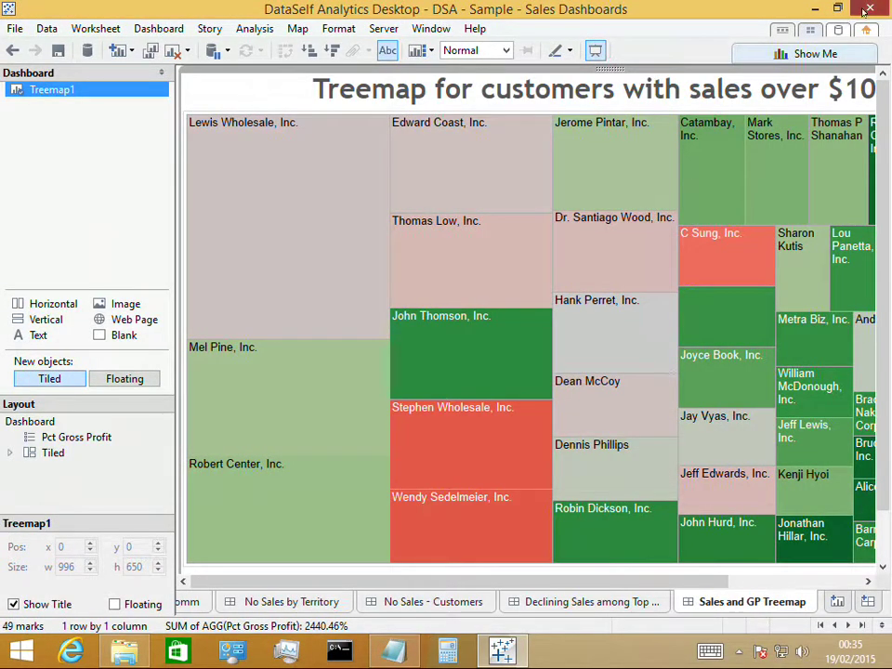
key("alt+F4")
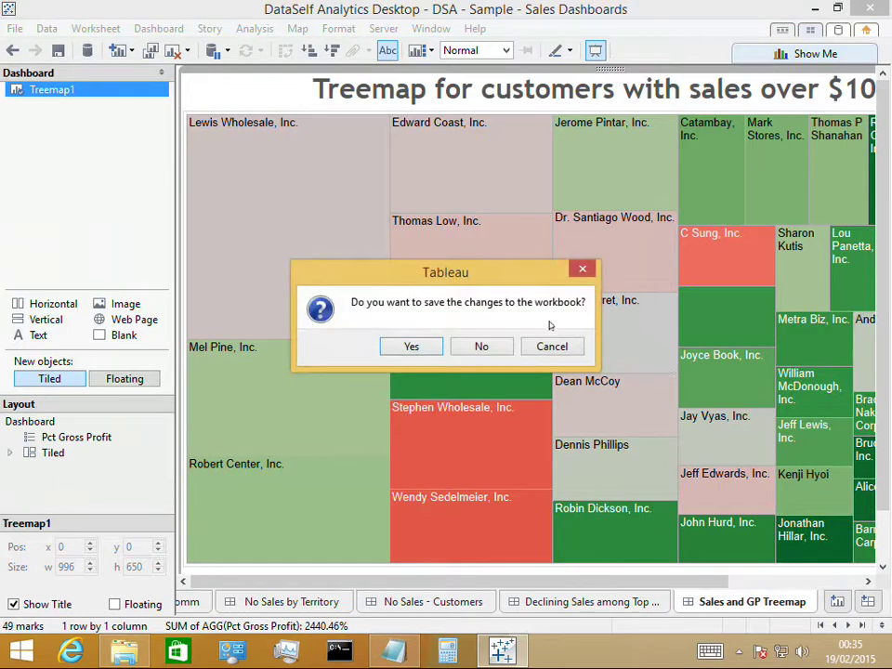
left_click(483, 346)
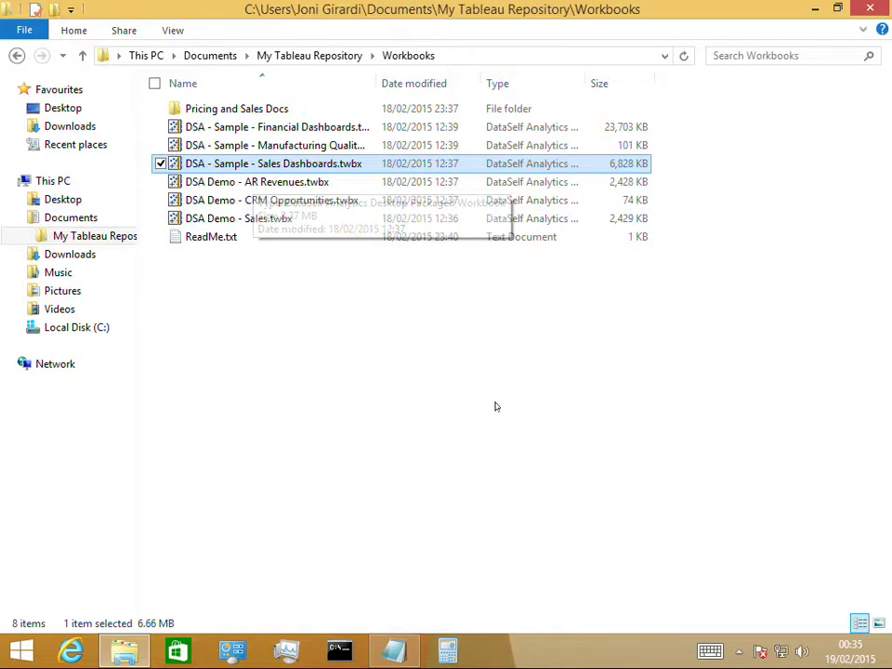
left_click(406, 651)
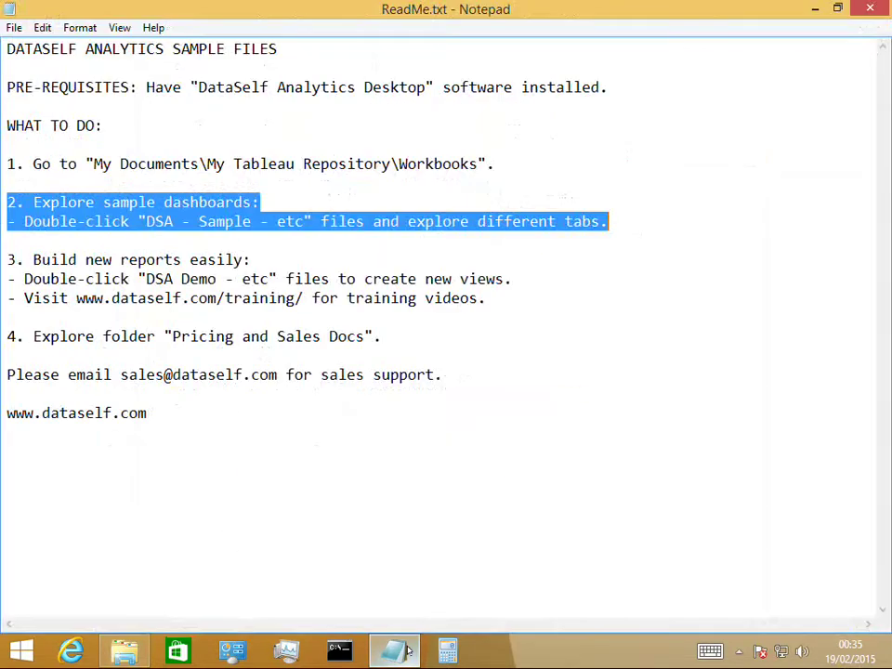